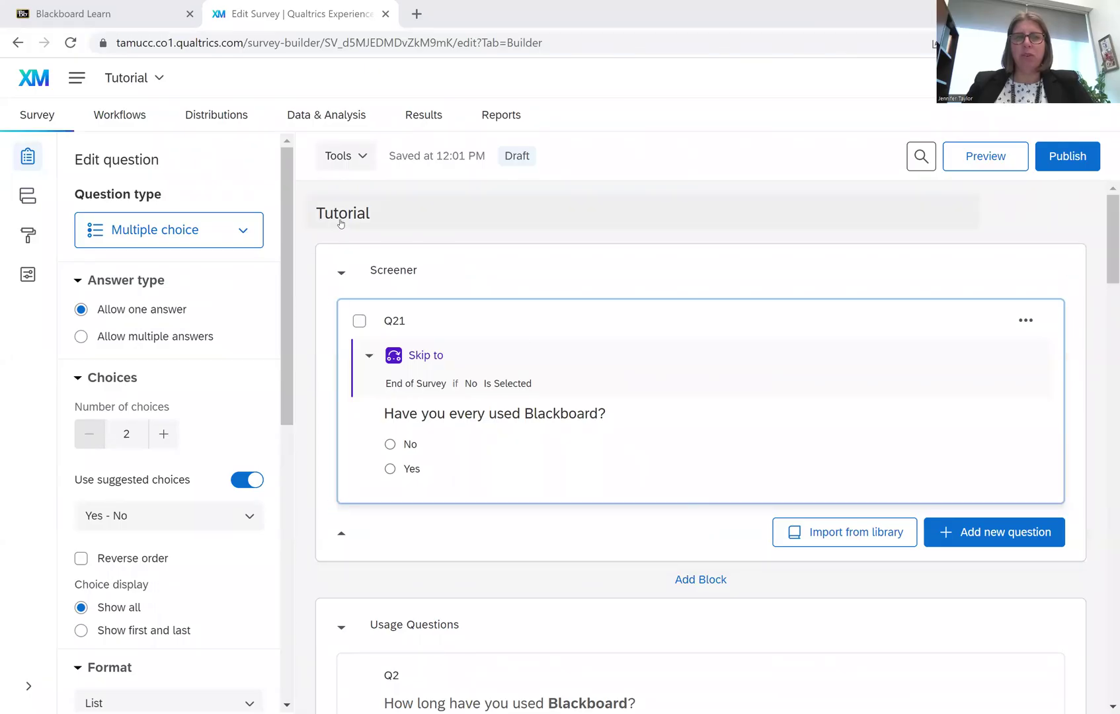
# - Scroll through the Tutorial survey and back up toward the Screener block
pyautogui.scroll(-2, 552, 408)
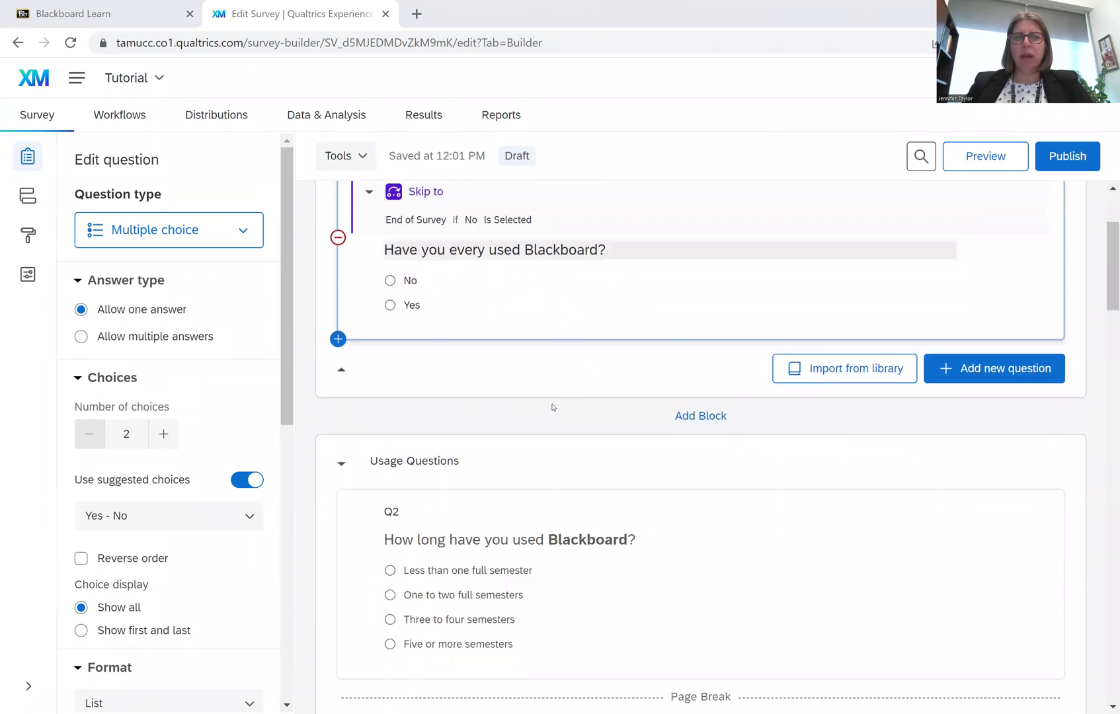
pyautogui.scroll(-15, 559, 418)
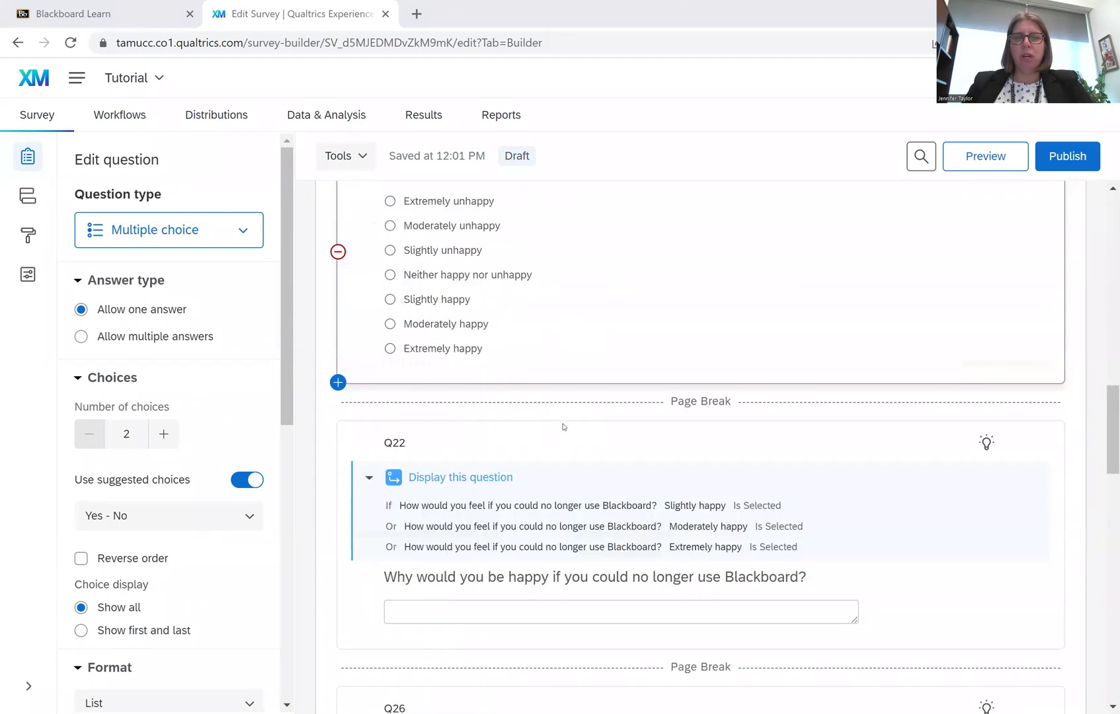
pyautogui.scroll(-3, 563, 429)
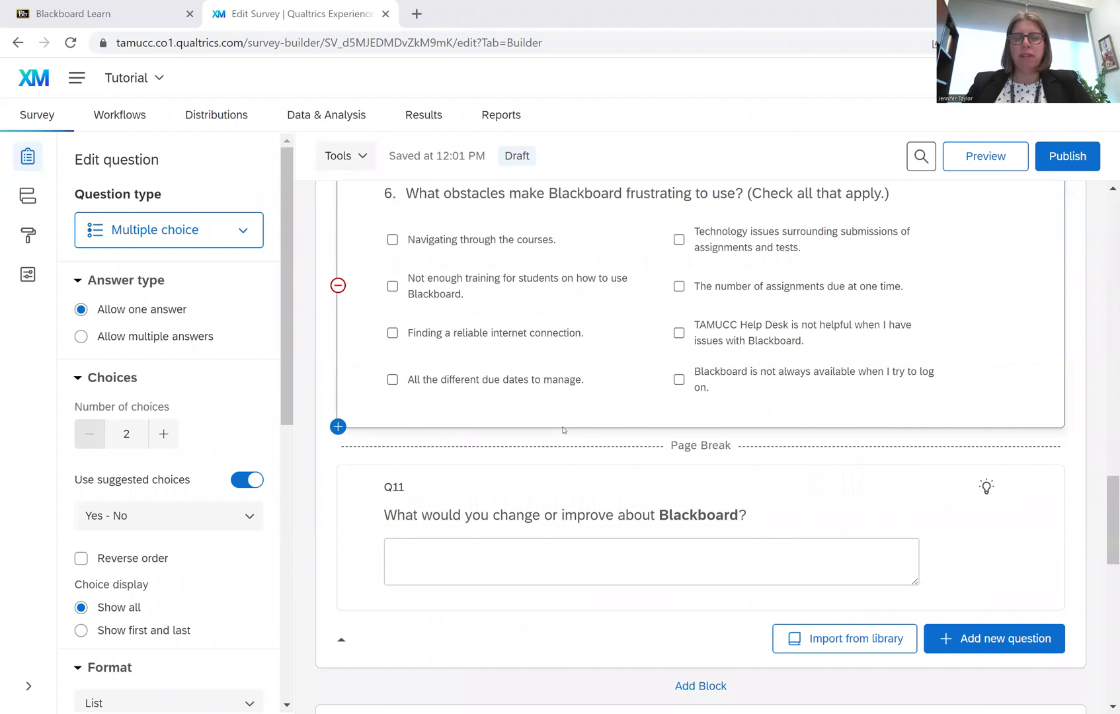
pyautogui.scroll(20, 562, 428)
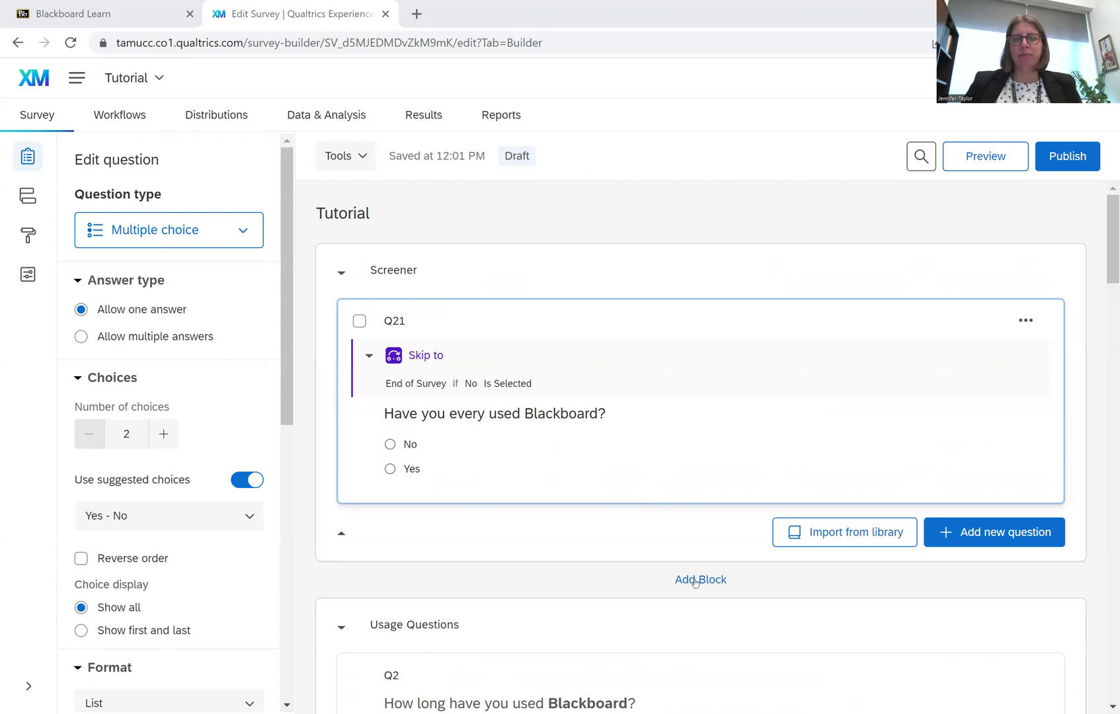
# - Add a new block, drag it above Screener, and name it 'Welcome'
pyautogui.click(695, 580)
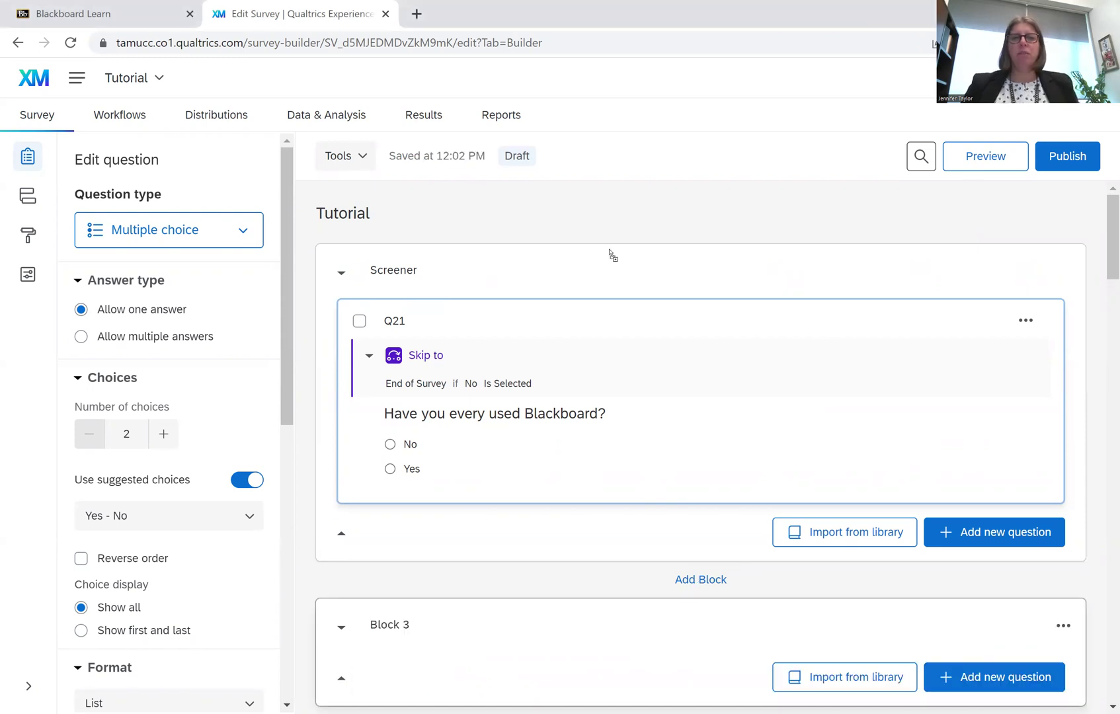
pyautogui.moveTo(609, 254); pyautogui.dragTo(600, 287)
pyautogui.click(408, 279)
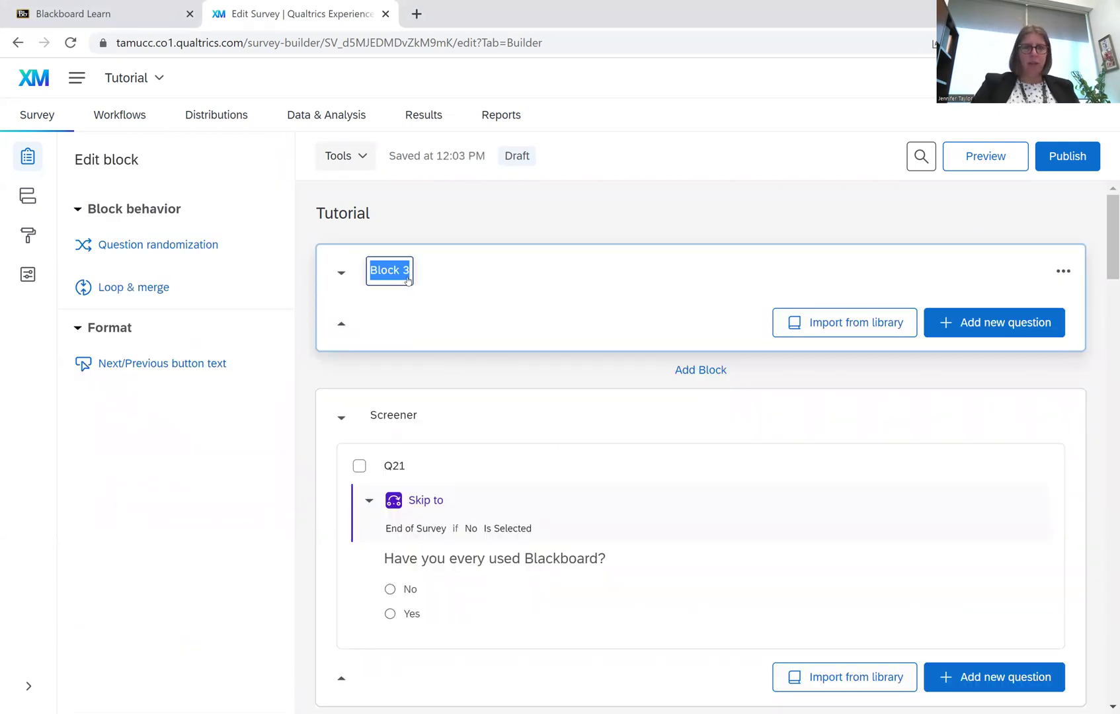
pyautogui.write('Welcome')
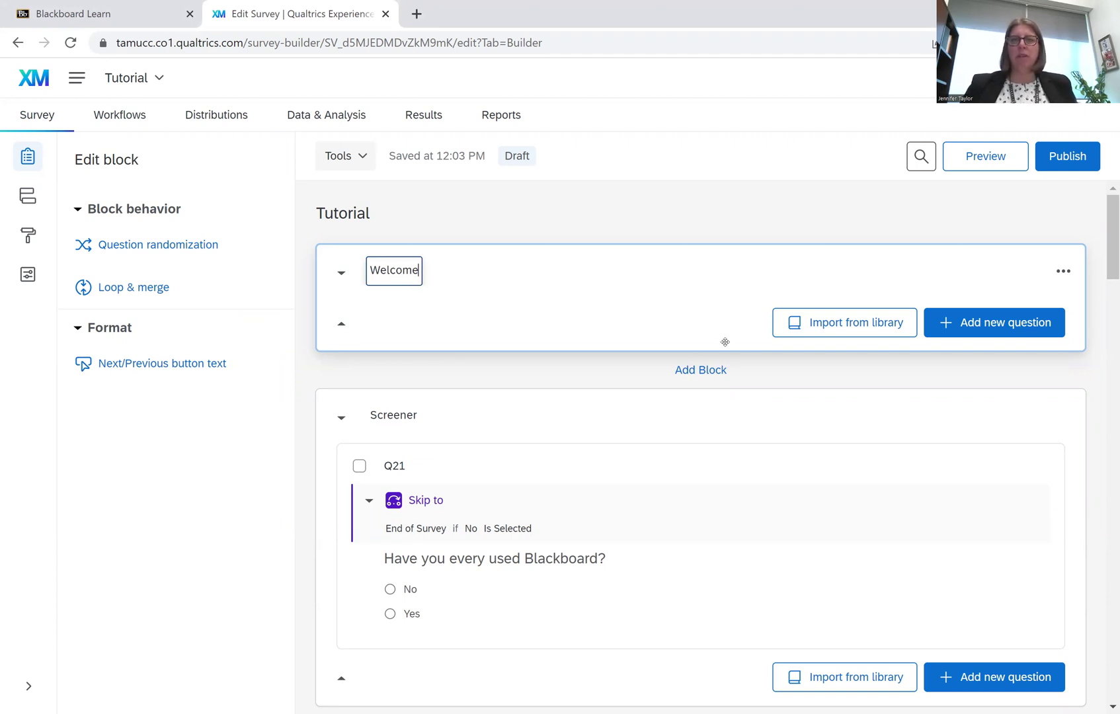
pyautogui.click(987, 326)
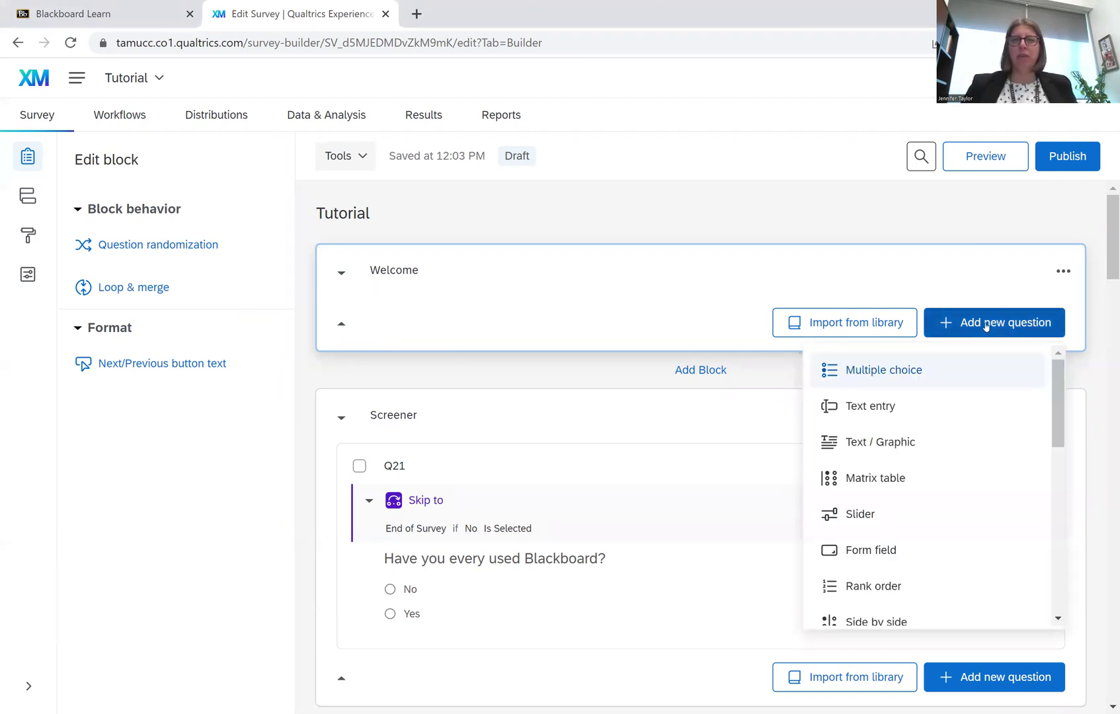
# - Add a Text / Graphic question to Welcome and paste the welcome paragraph into it
pyautogui.click(899, 445)
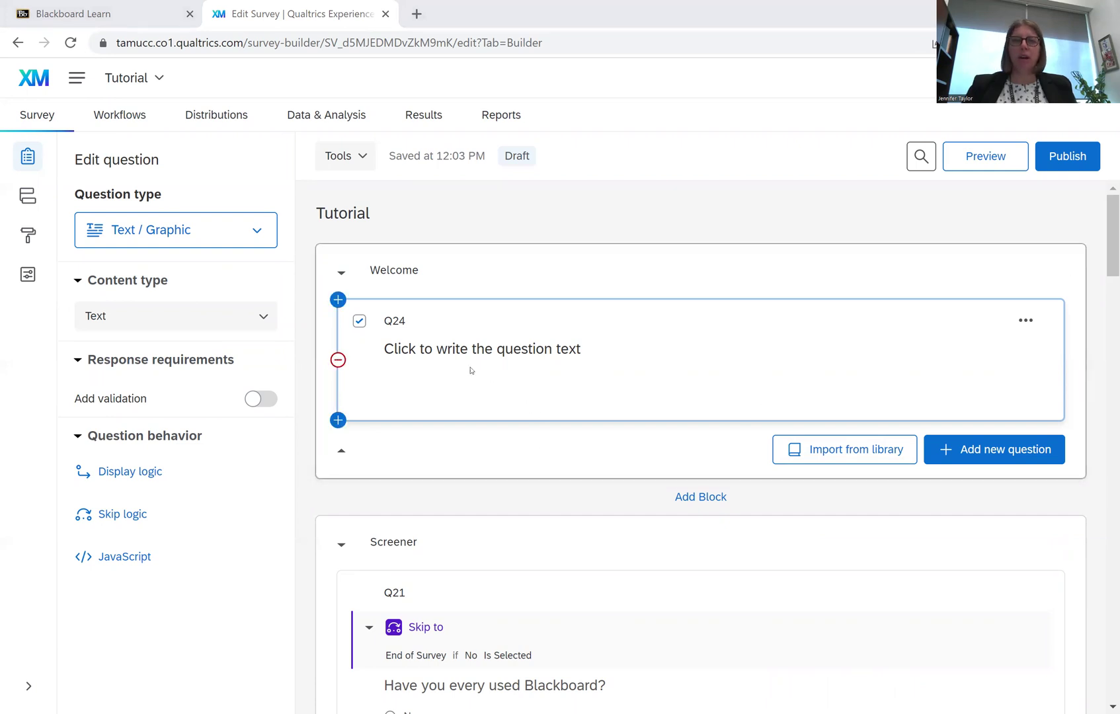
pyautogui.click(458, 348)
pyautogui.write('Thank you for agreeing to take part in our survey measuring Blackboard Usage and Satisfaction. Today we will be asking you for your thoughts and opinions regarding Blackboard in order to better serve you in the future. The survey will take 4-5 minutes to complete. Be assured that all answers you provide will be kept int the strictest confidentiality. Please click below to begin.')
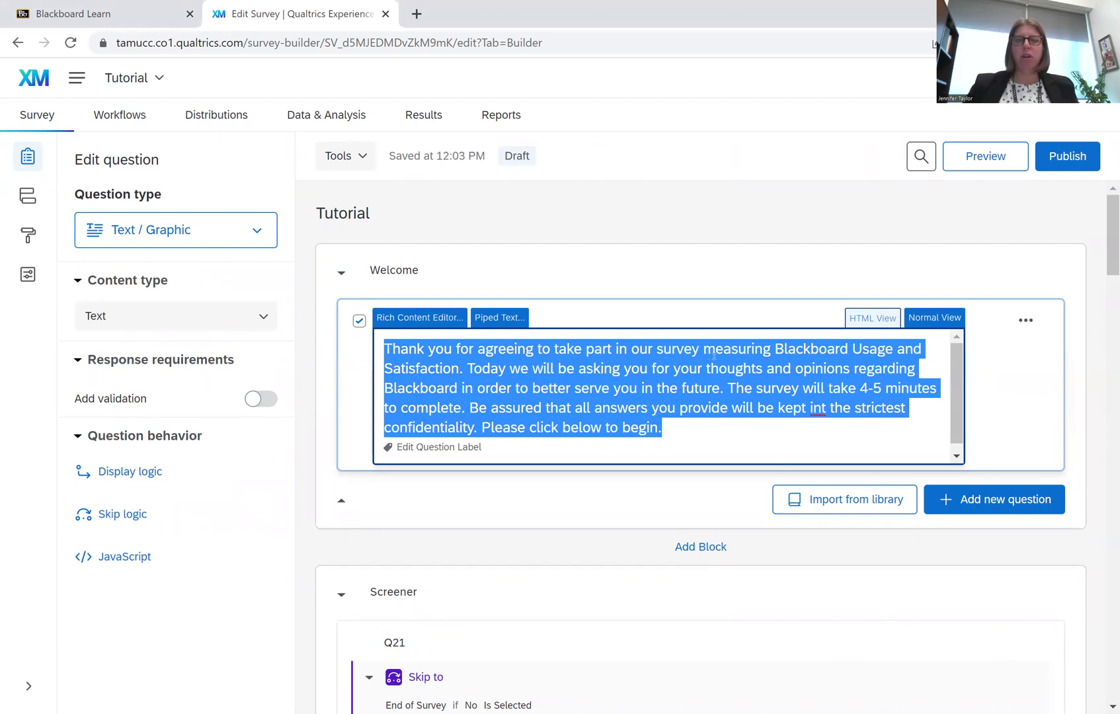
# - Correct the typo 'int' to 'in' and finish editing the question
pyautogui.click(737, 388)
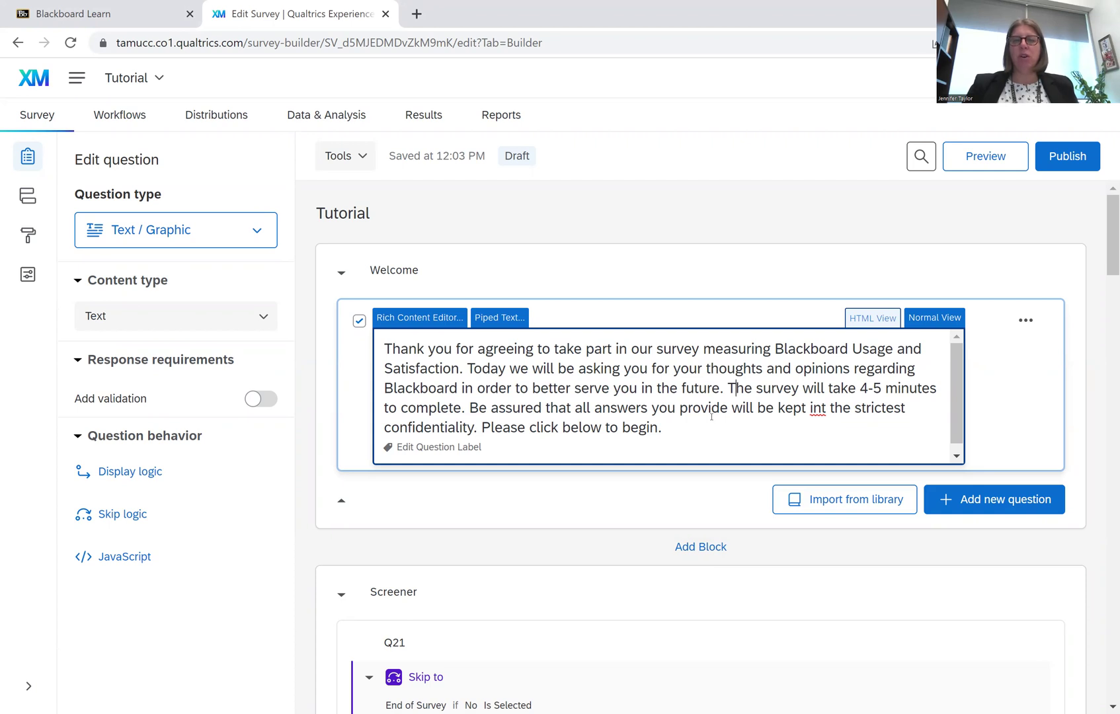
pyautogui.click(821, 408)
pyautogui.press('Delete')
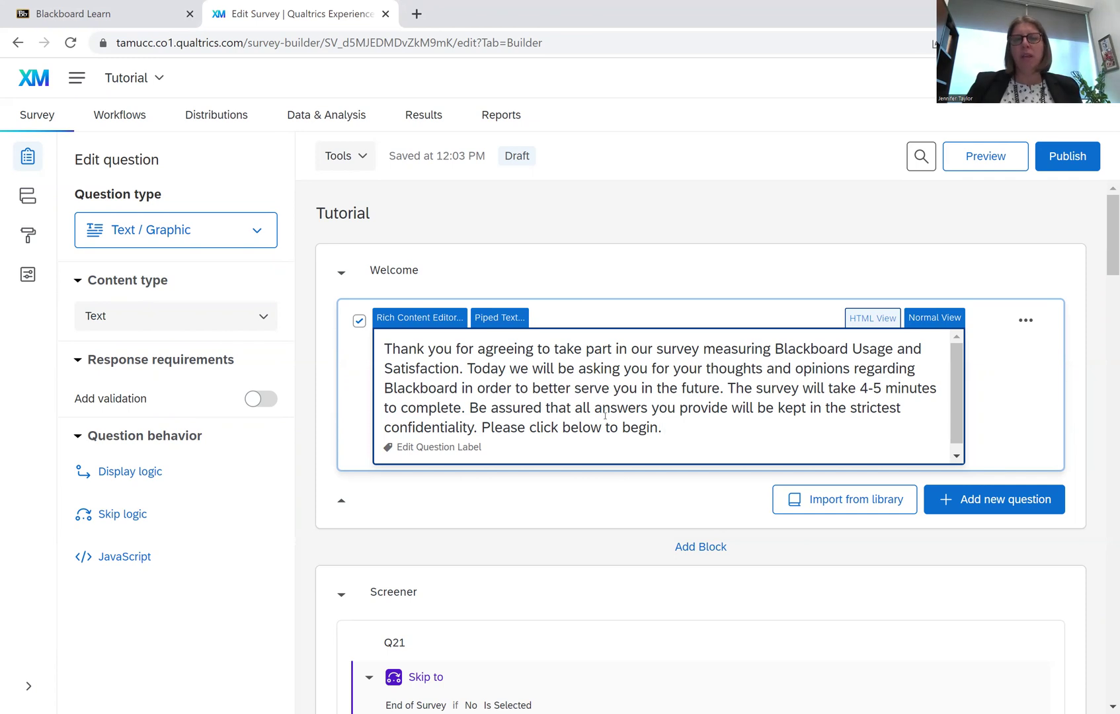
pyautogui.scroll(-1, 613, 416)
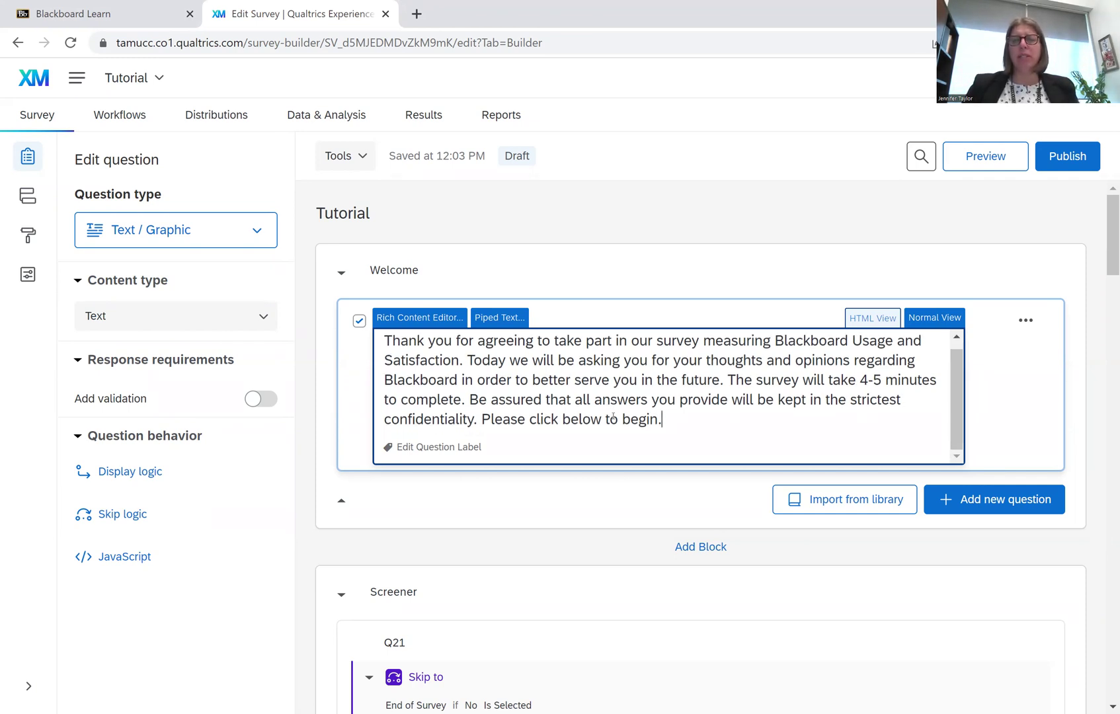
pyautogui.click(631, 497)
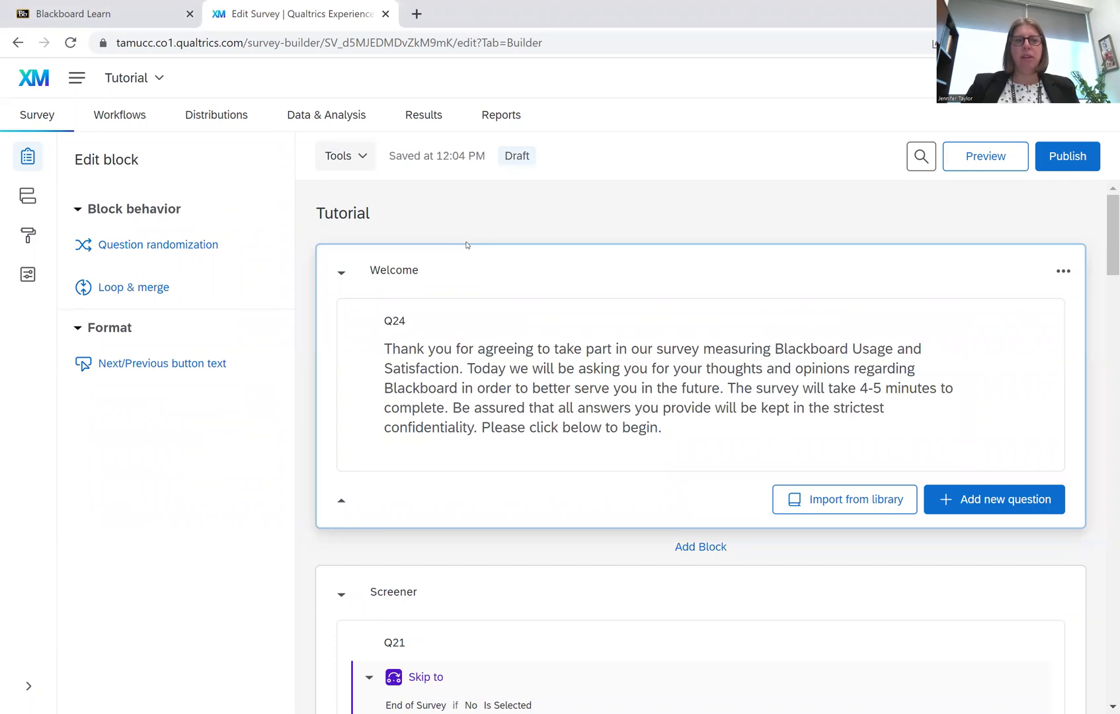
# - In Survey Options, look through General, Responses and Security, then settle on Post-Survey
pyautogui.click(28, 275)
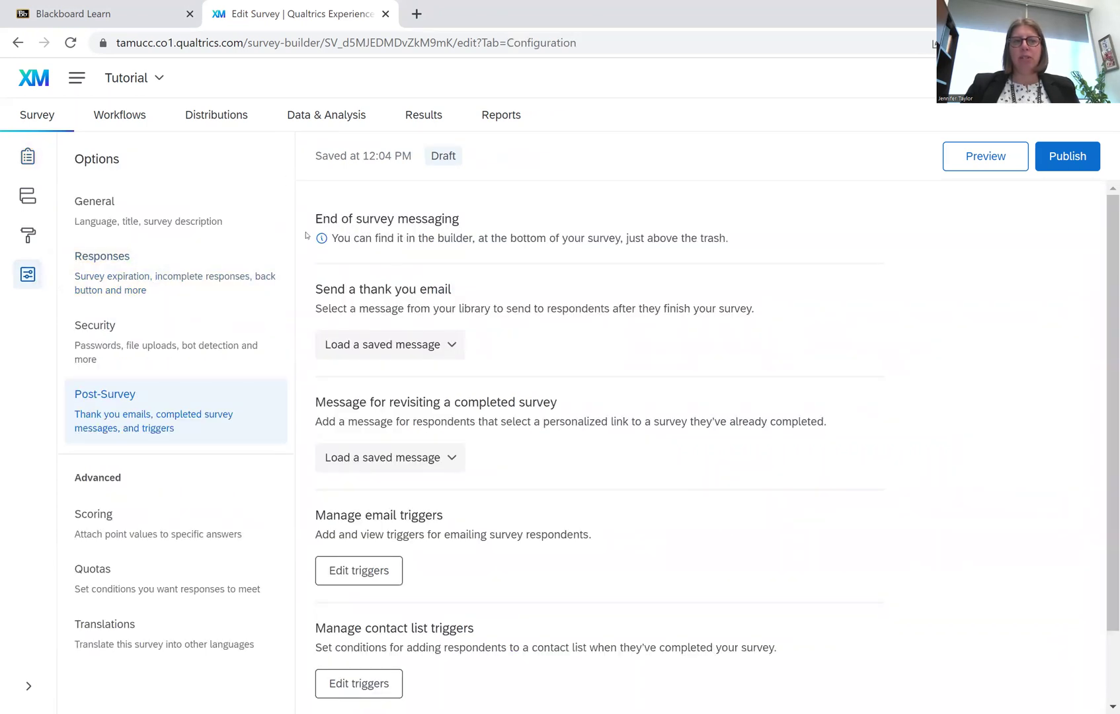
pyautogui.click(103, 210)
pyautogui.click(103, 273)
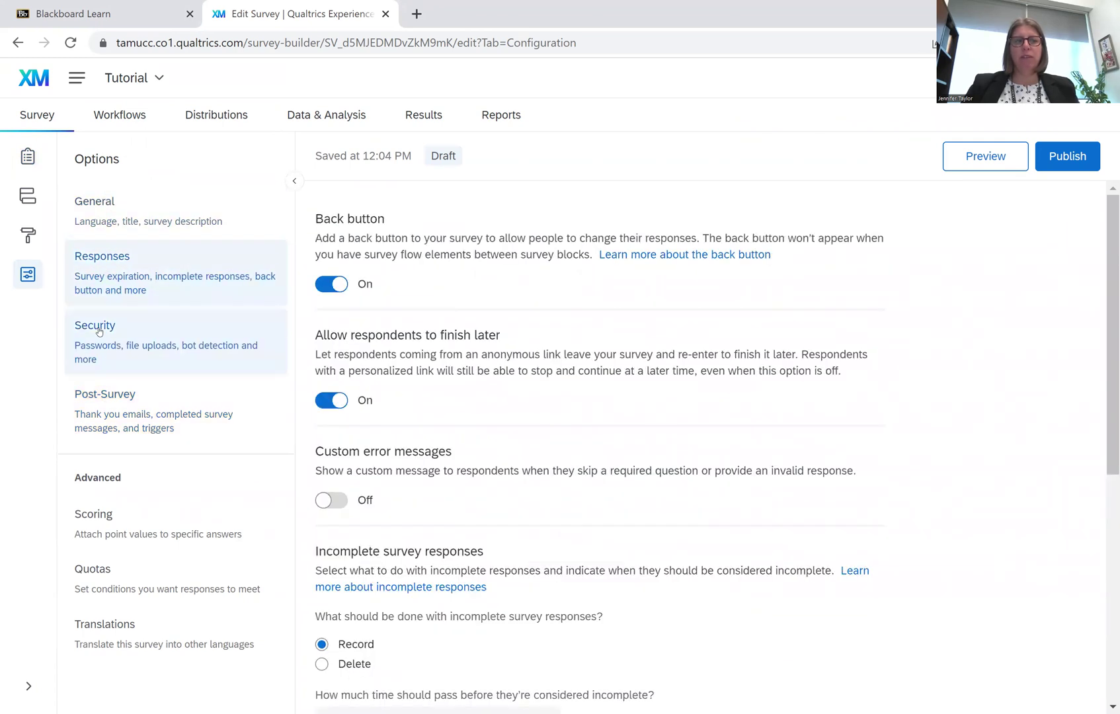
pyautogui.click(101, 333)
pyautogui.click(110, 408)
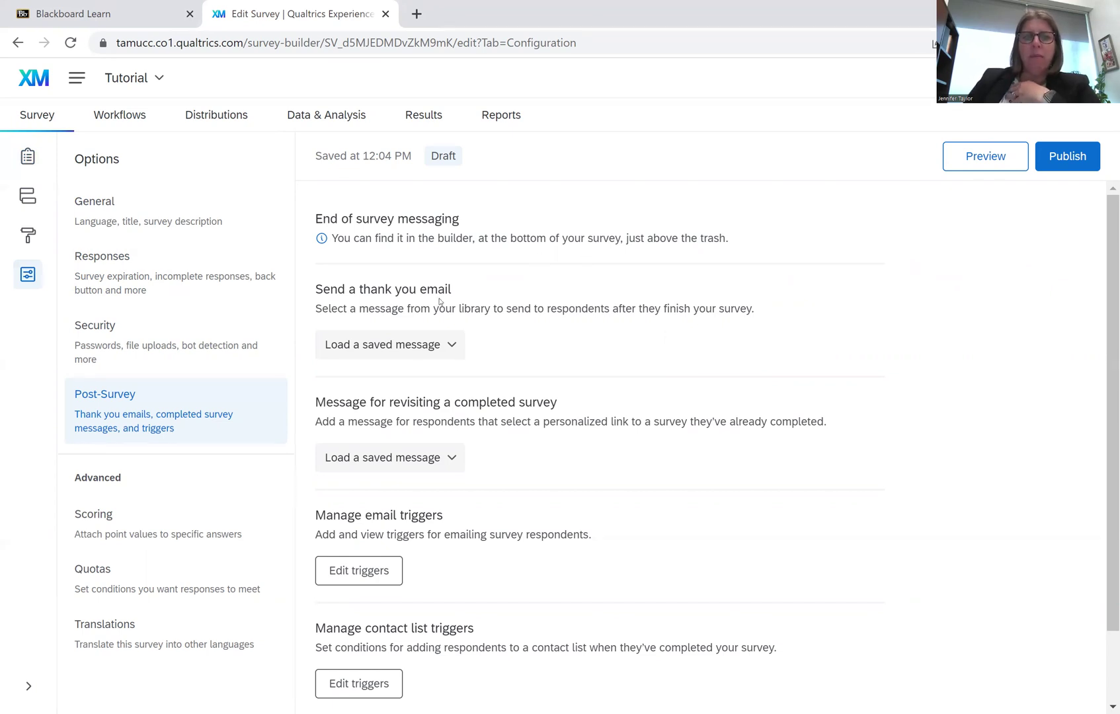
# - Scroll the Post-Survey options and check the saved messages for the thank-you email
pyautogui.scroll(-1, 452, 294)
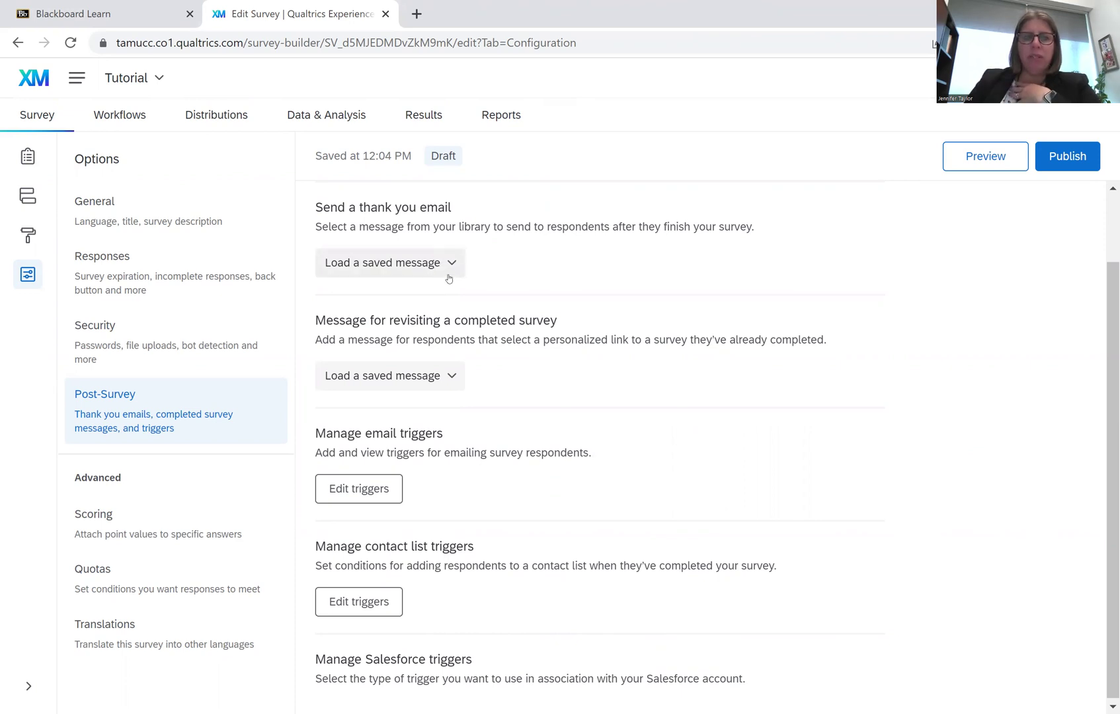
pyautogui.scroll(-1, 508, 286)
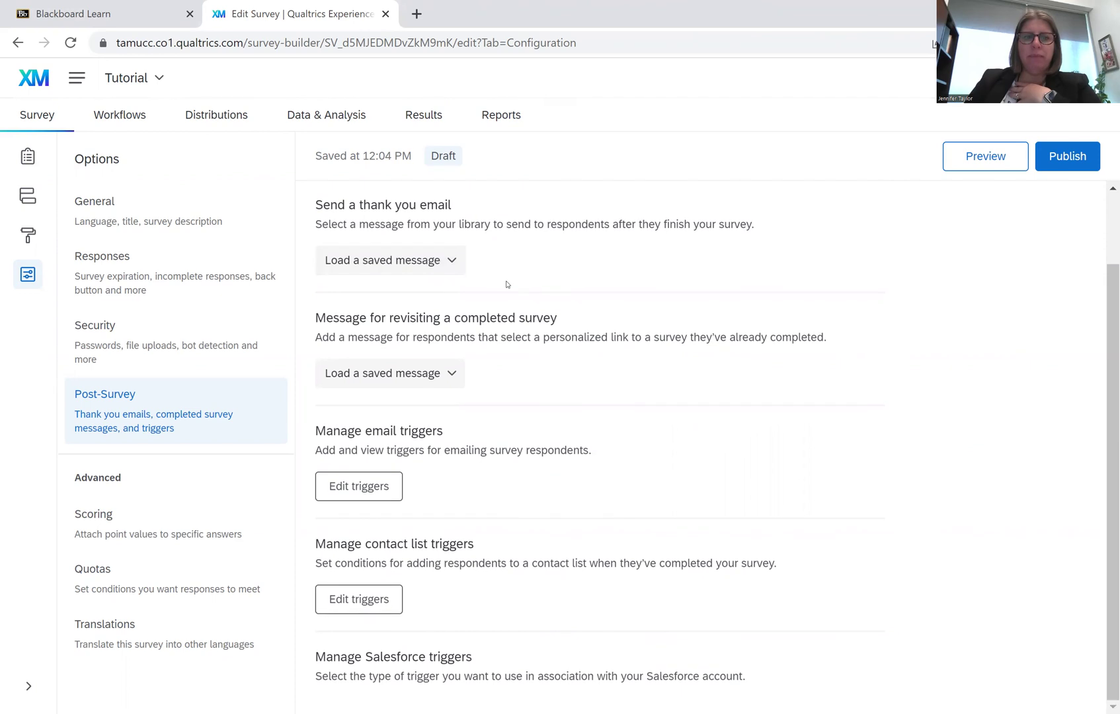
pyautogui.click(452, 260)
pyautogui.click(488, 225)
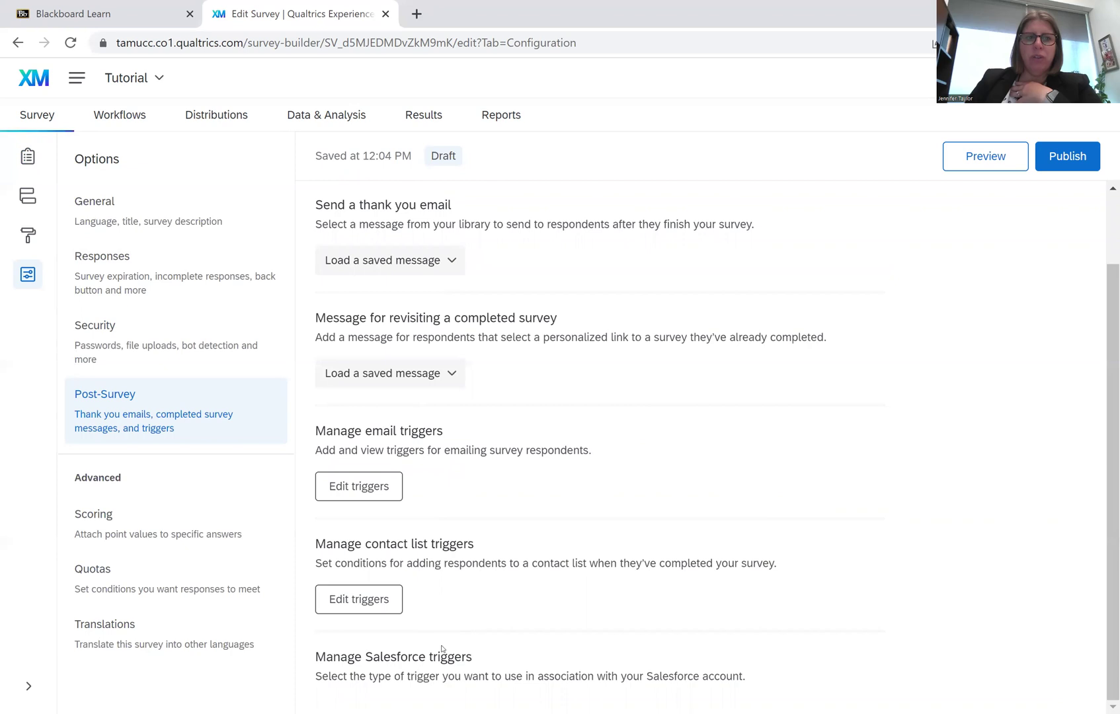
# - Return to the Builder and open the End of Survey element's settings
pyautogui.click(26, 159)
pyautogui.scroll(-6, 531, 436)
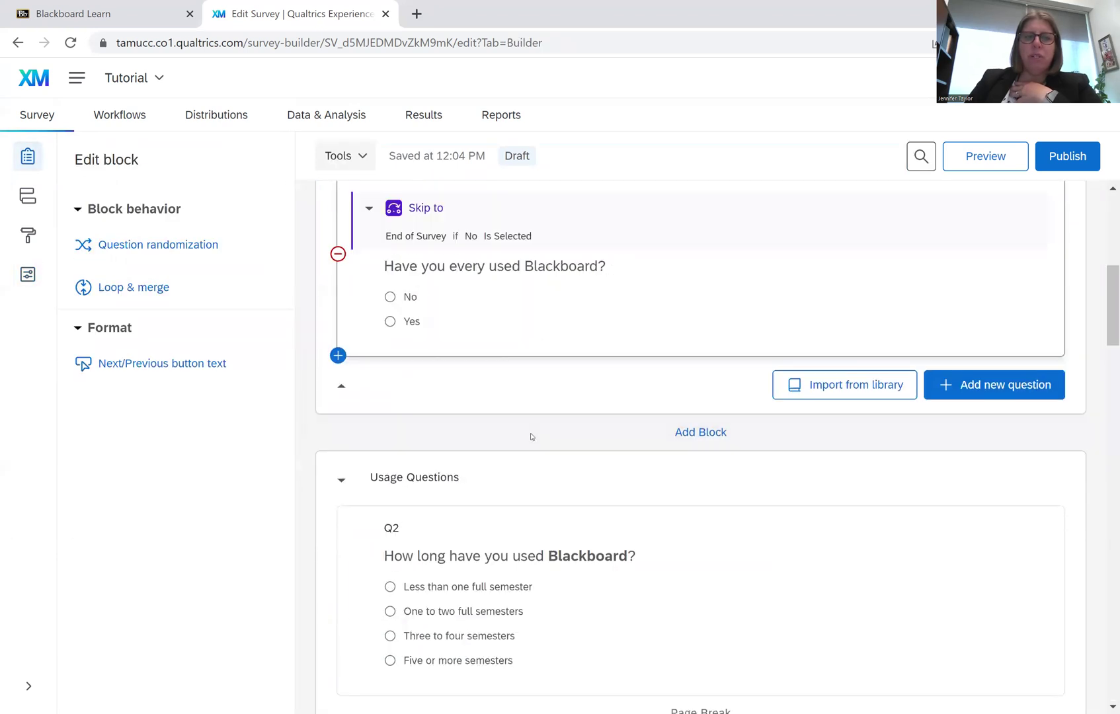
pyautogui.scroll(-15, 531, 437)
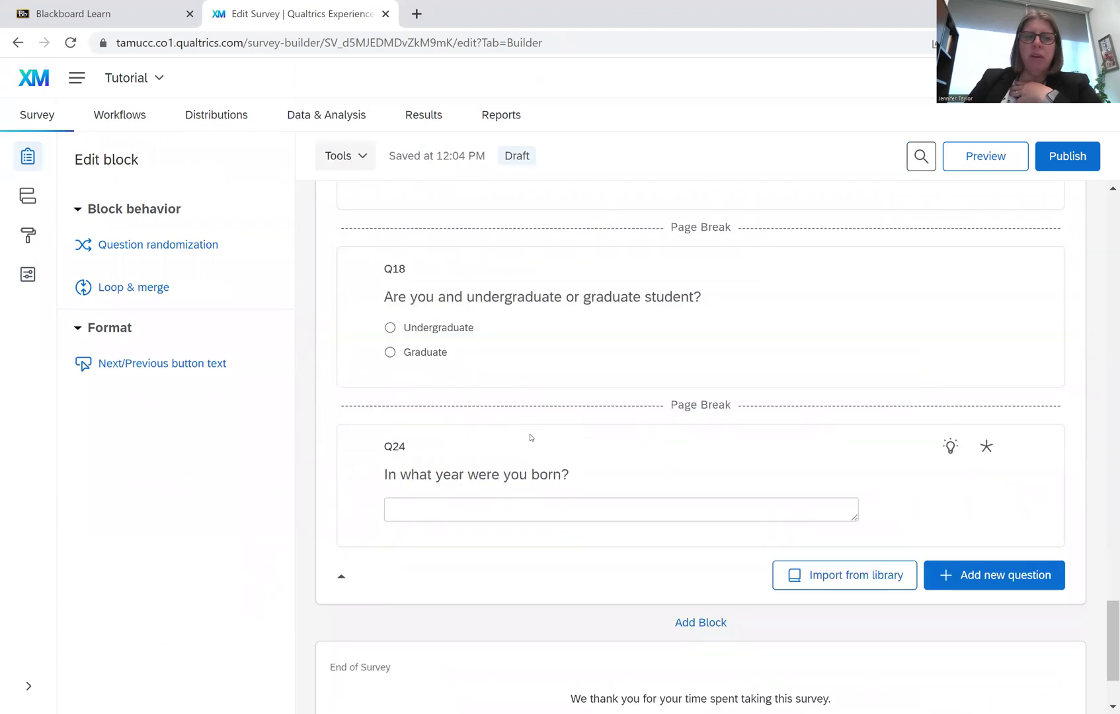
pyautogui.scroll(-2, 530, 437)
pyautogui.click(543, 585)
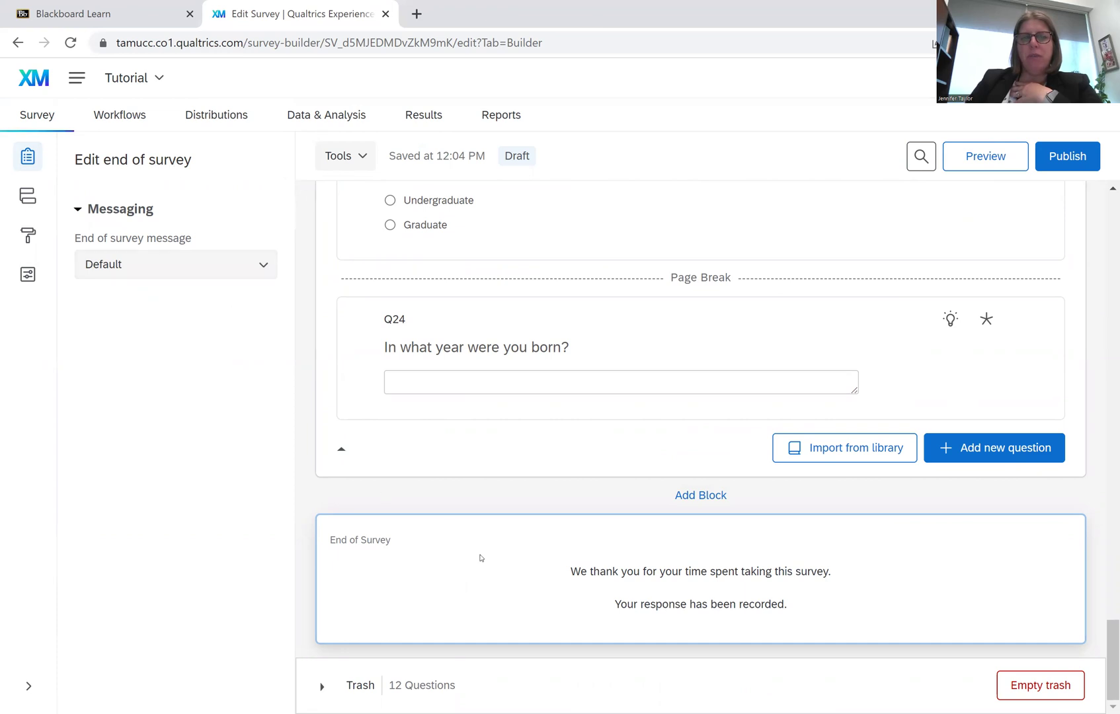
# - Set the end-of-survey message to Custom and browse the saved-message libraries
pyautogui.click(188, 270)
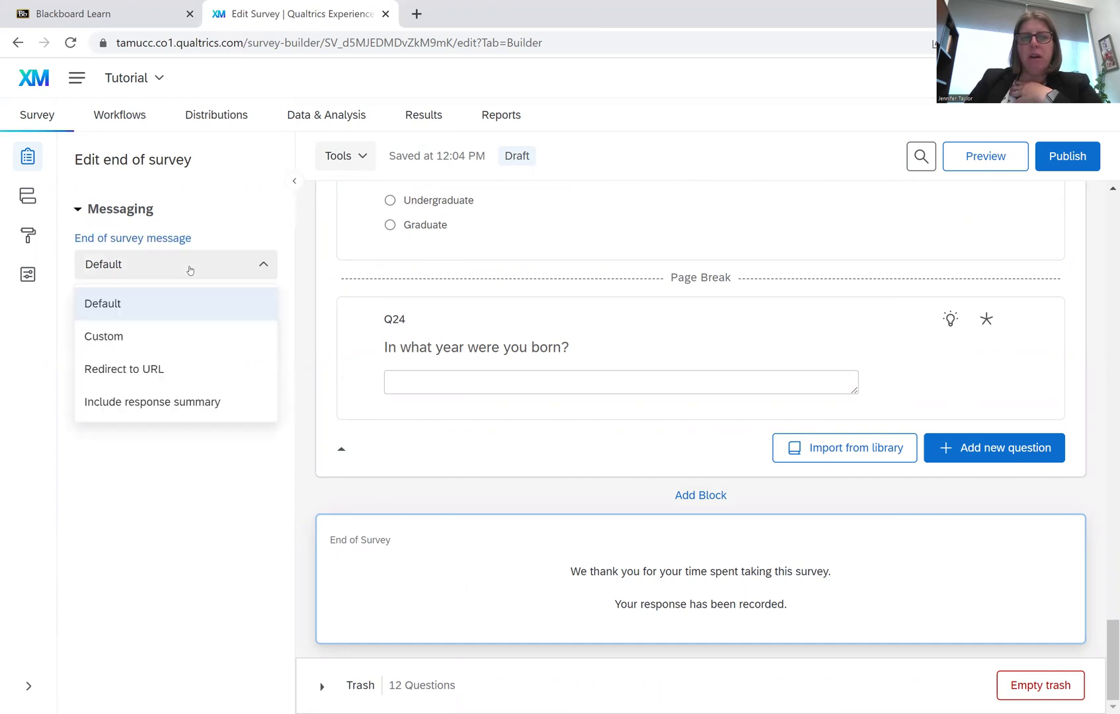
pyautogui.click(148, 339)
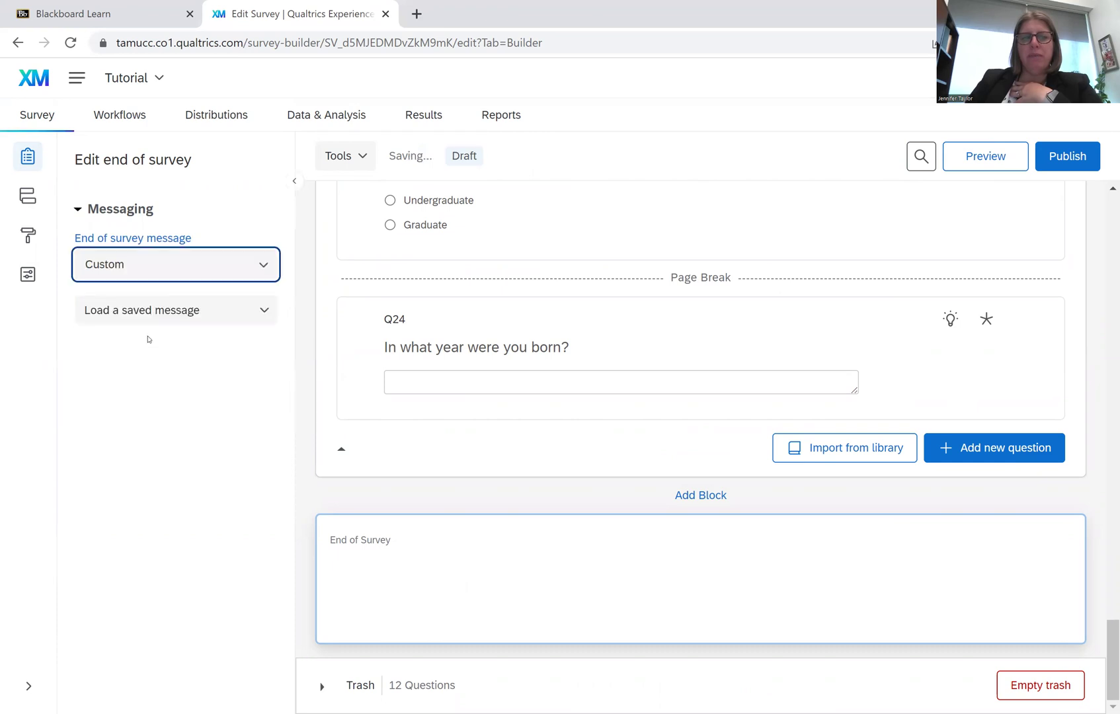
pyautogui.click(232, 317)
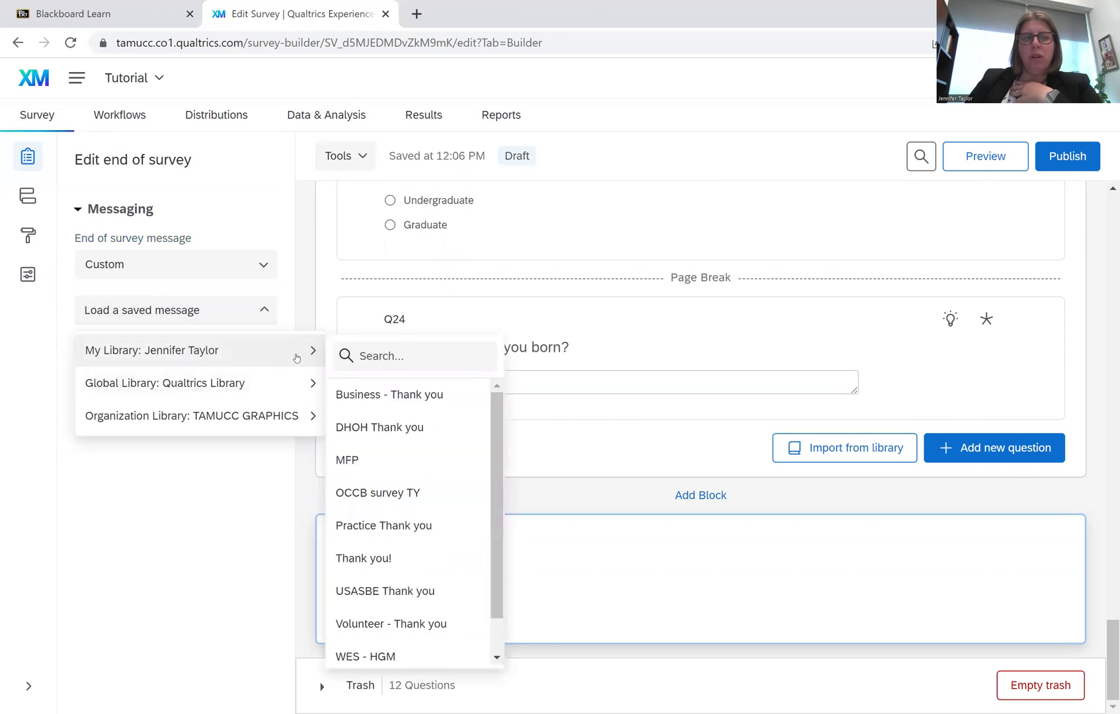
pyautogui.scroll(-1, 429, 429)
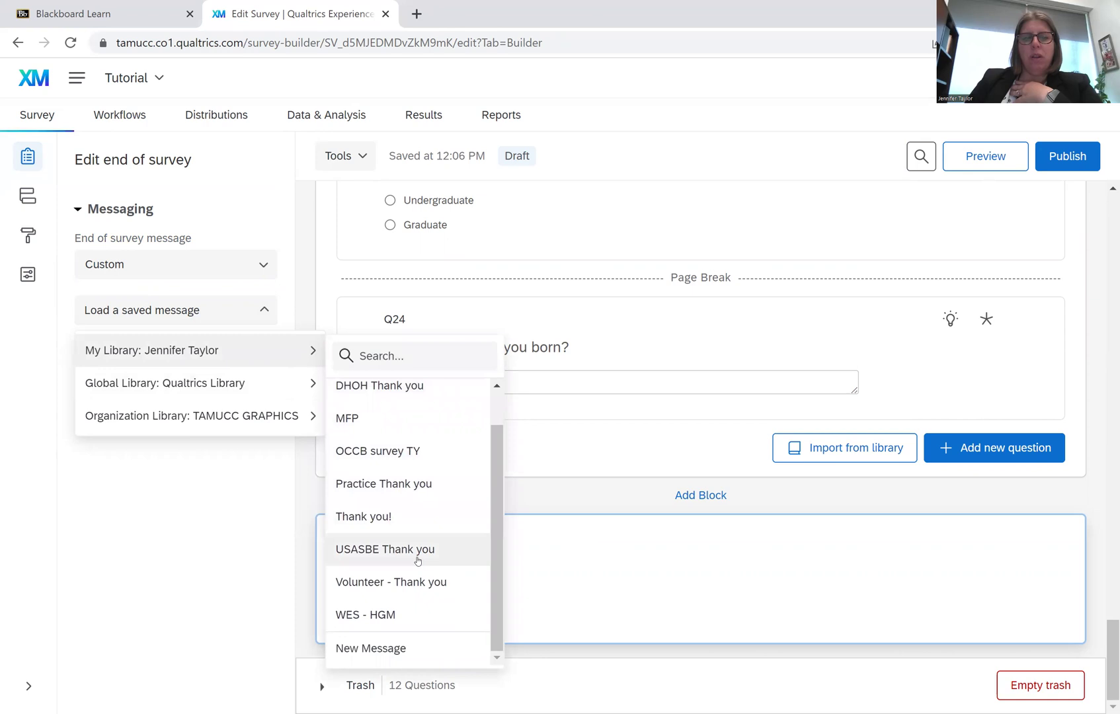
# - Start a new saved message and paste the prepared thank-you text into its body
pyautogui.click(399, 648)
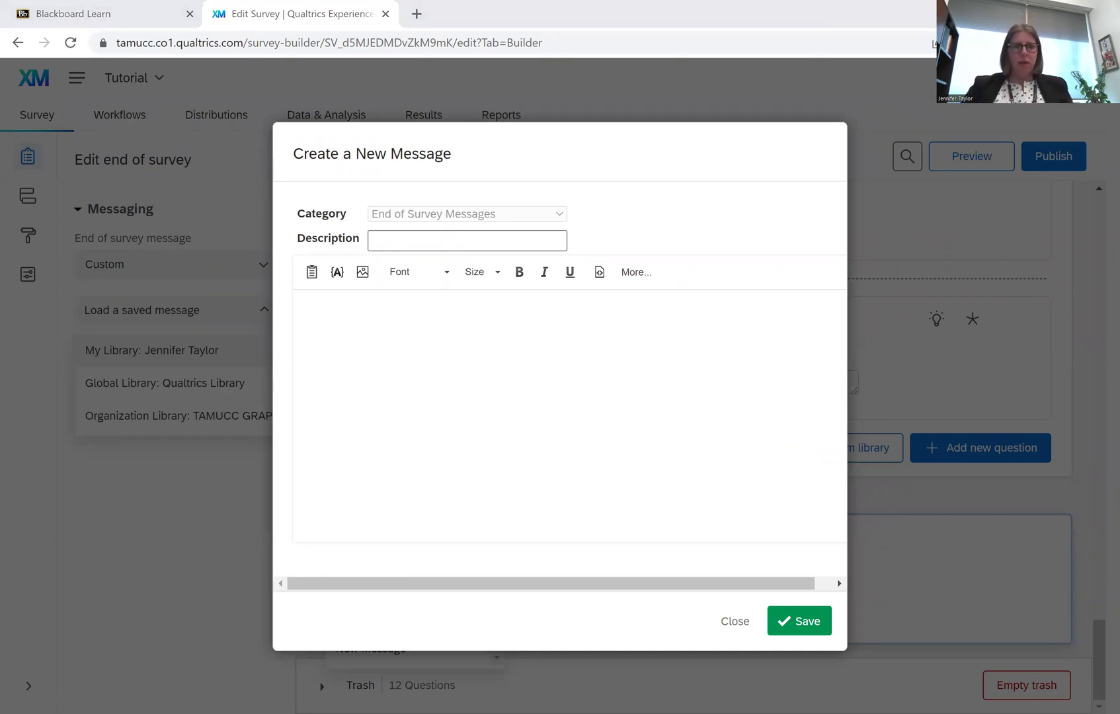
pyautogui.click(375, 328)
pyautogui.write('Thank You for Taking our Blackboard Usage and Satisfaction Survey  We Appreciate Your Feedback! Thank you for taking our Blackboard Usage and Satisfaction Survey. Student satisfaction is important to TAMUCC.  The information we gather measures our high-level relationships with students and spotlights areas where we need to improve.')
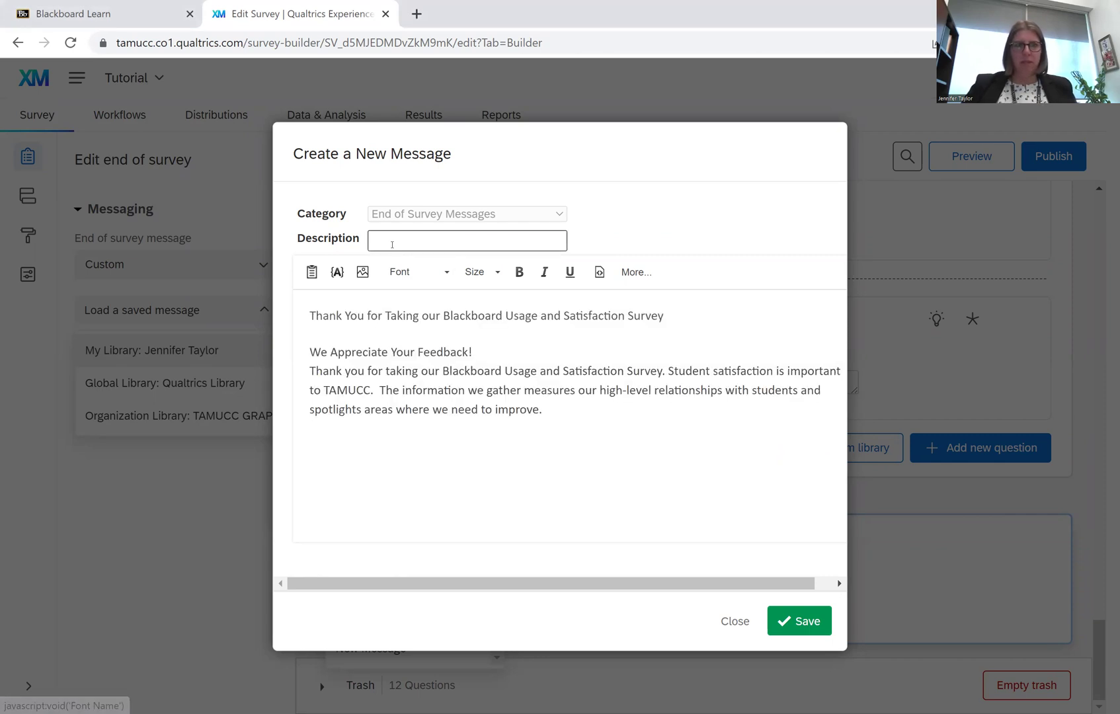
pyautogui.click(392, 245)
pyautogui.write('Blackb')
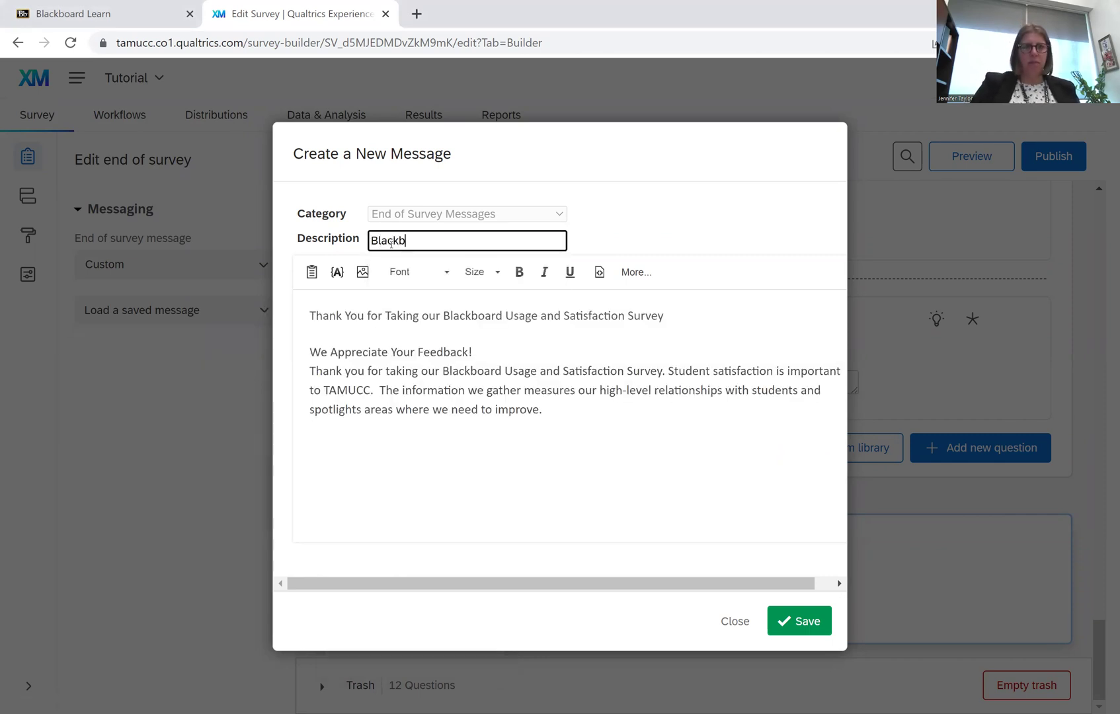
pyautogui.write('oard')
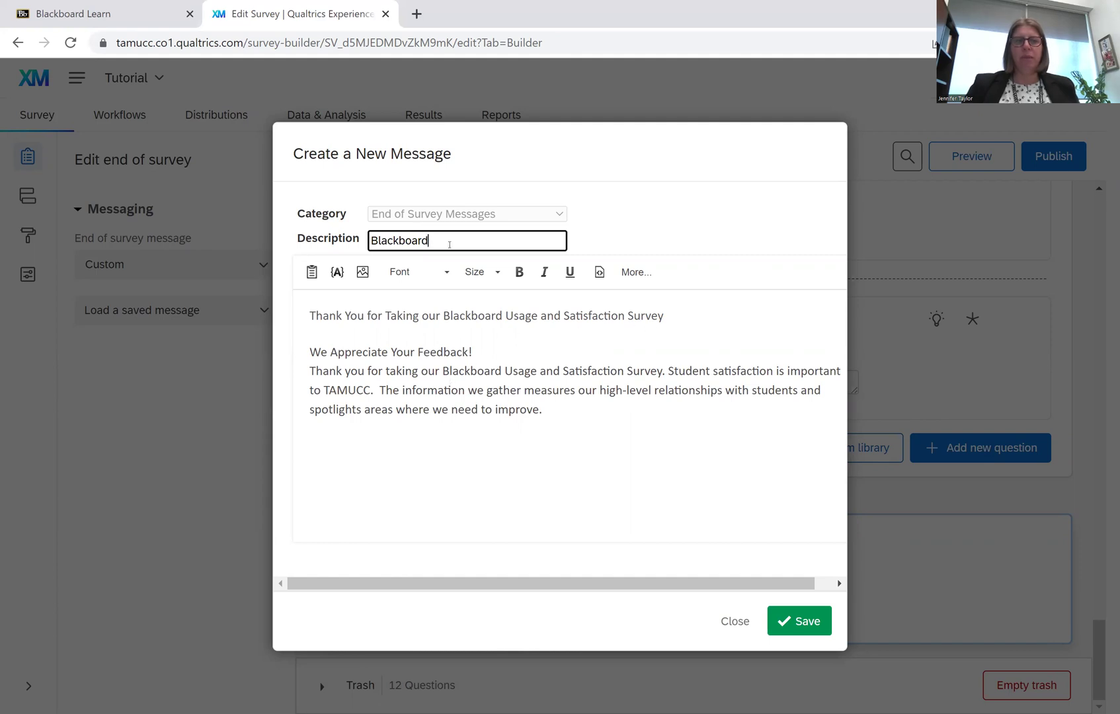
pyautogui.moveTo(449, 245); pyautogui.dragTo(339, 238)
pyautogui.press('BackSpace')
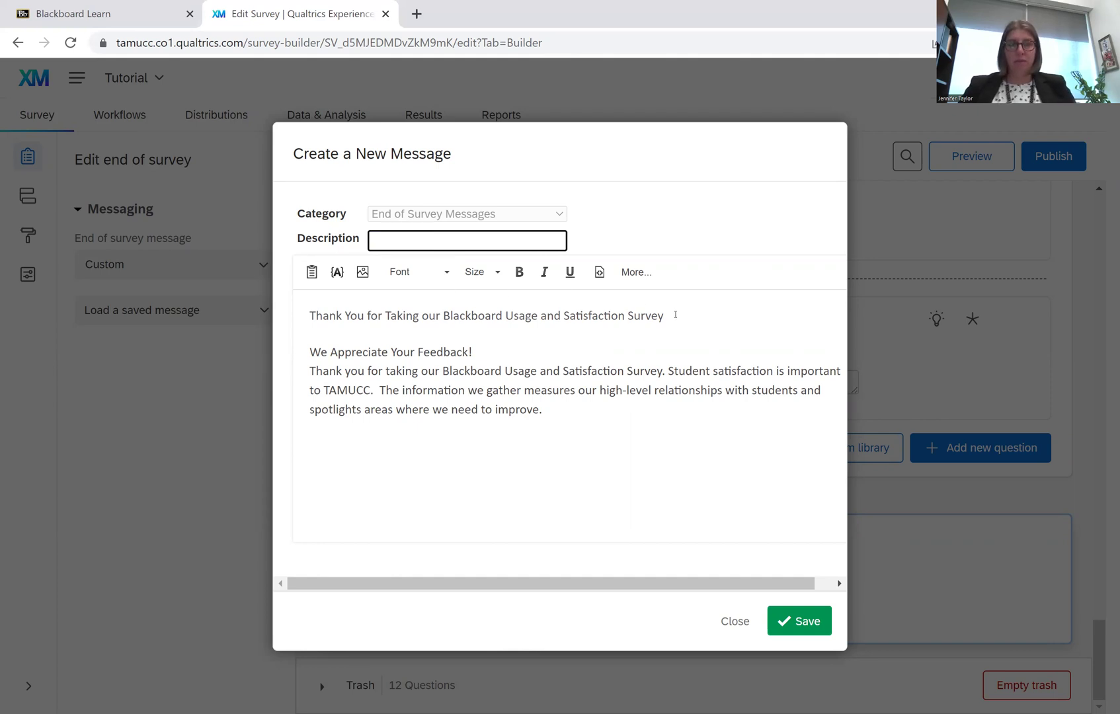
# - Move the title 'We Appreciate Your Feedback!' into the description, remove the blank line, and save
pyautogui.moveTo(669, 315); pyautogui.dragTo(300, 294)
pyautogui.hotkey('ctrl', 'c')
pyautogui.press('BackSpace')
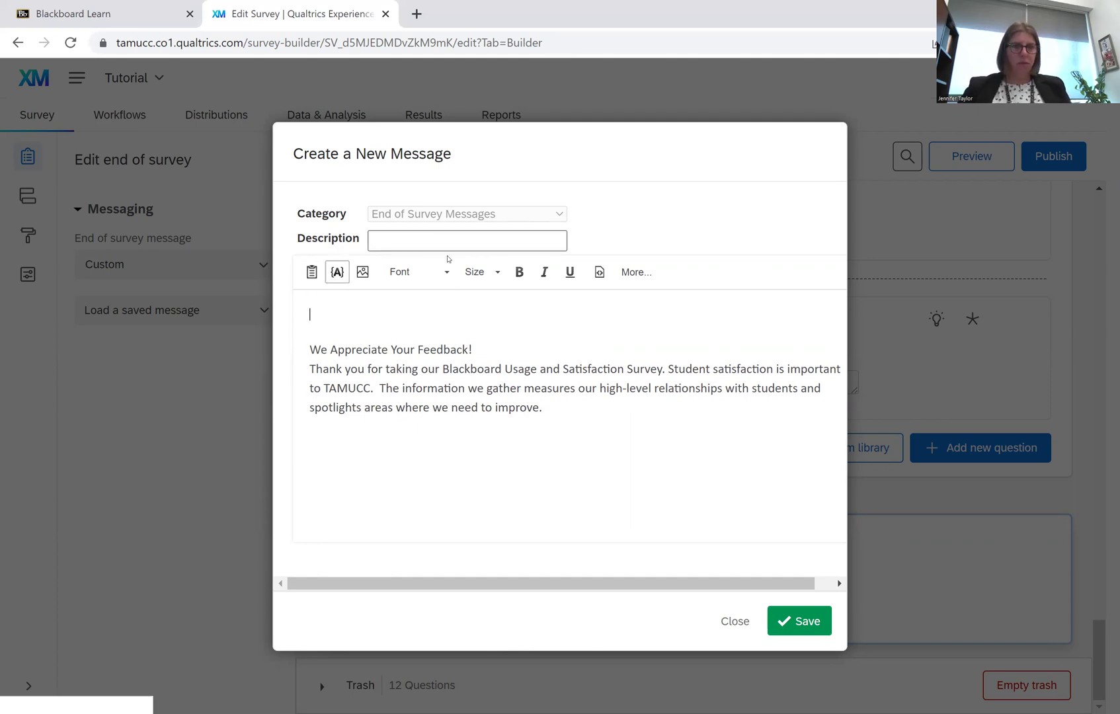
pyautogui.click(420, 244)
pyautogui.hotkey('ctrl', 'v')
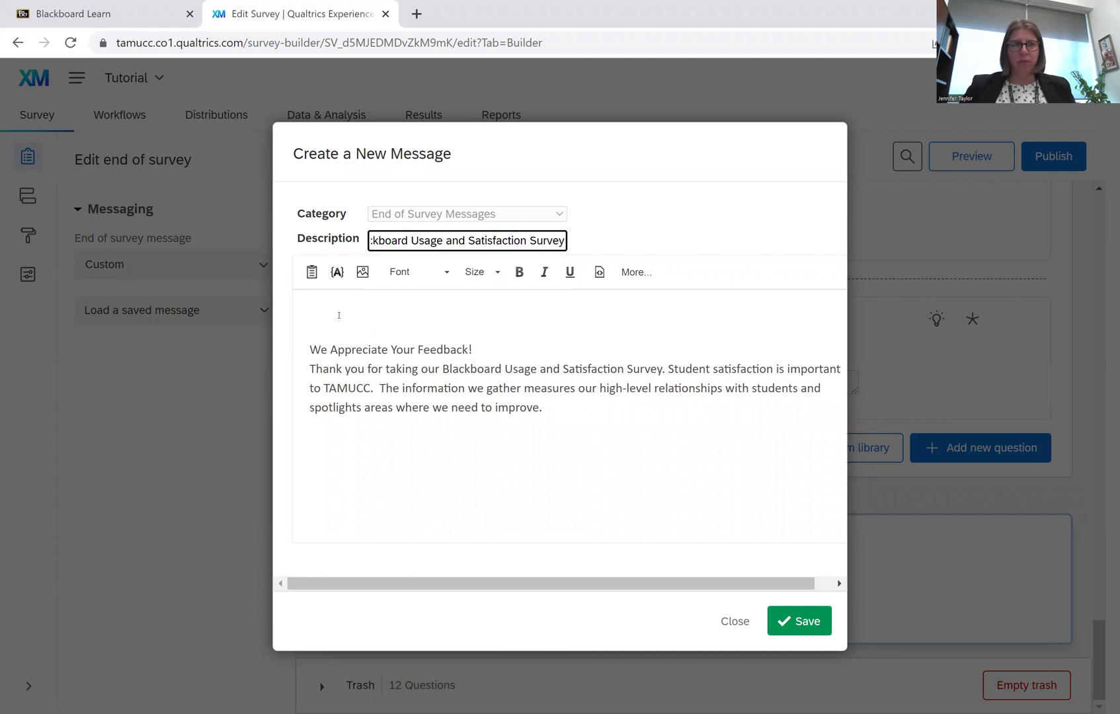
pyautogui.click(337, 312)
pyautogui.press('Delete')
pyautogui.press('Delete')
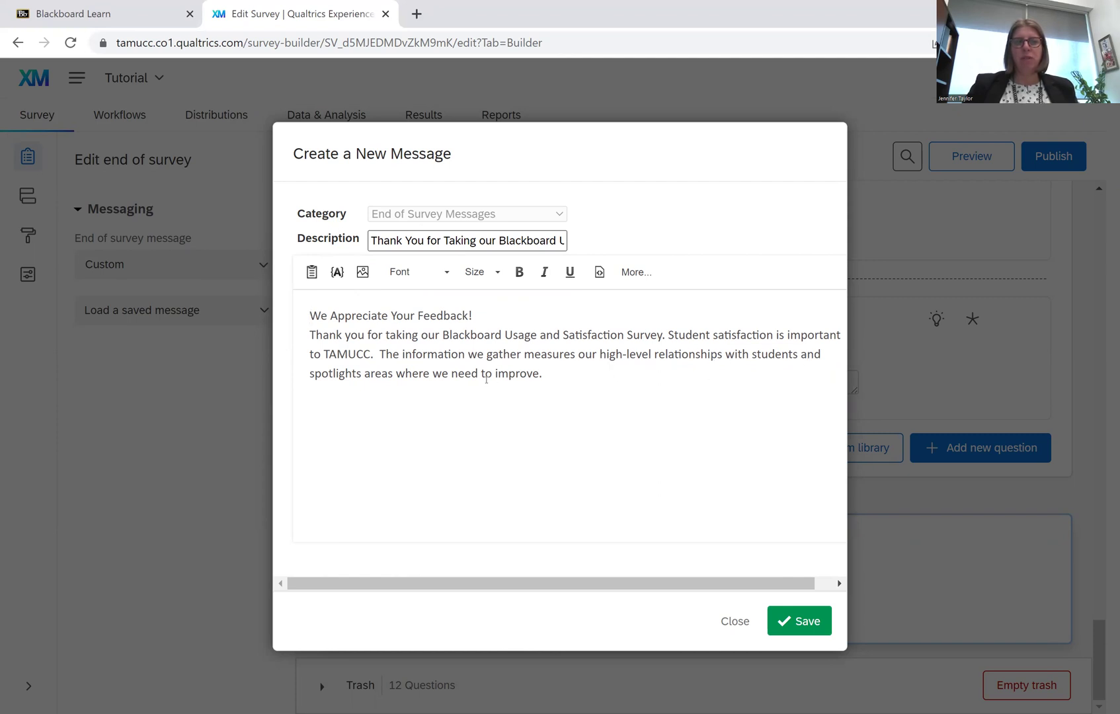
pyautogui.click(808, 622)
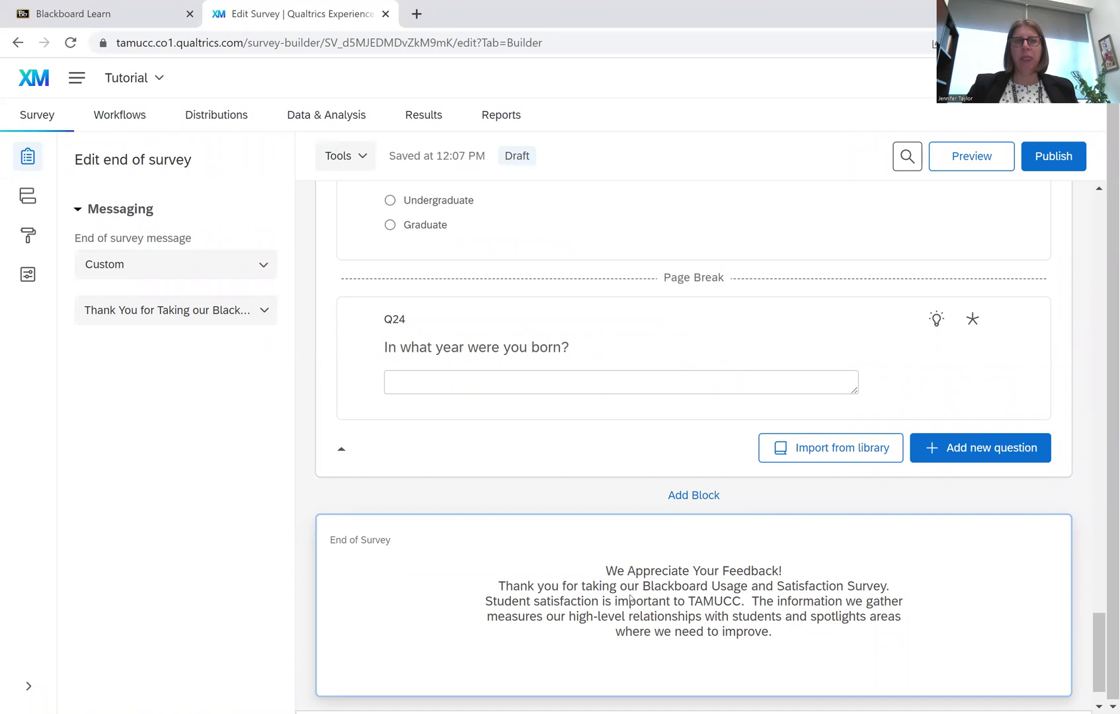
pyautogui.scroll(5, 630, 599)
pyautogui.scroll(20, 629, 599)
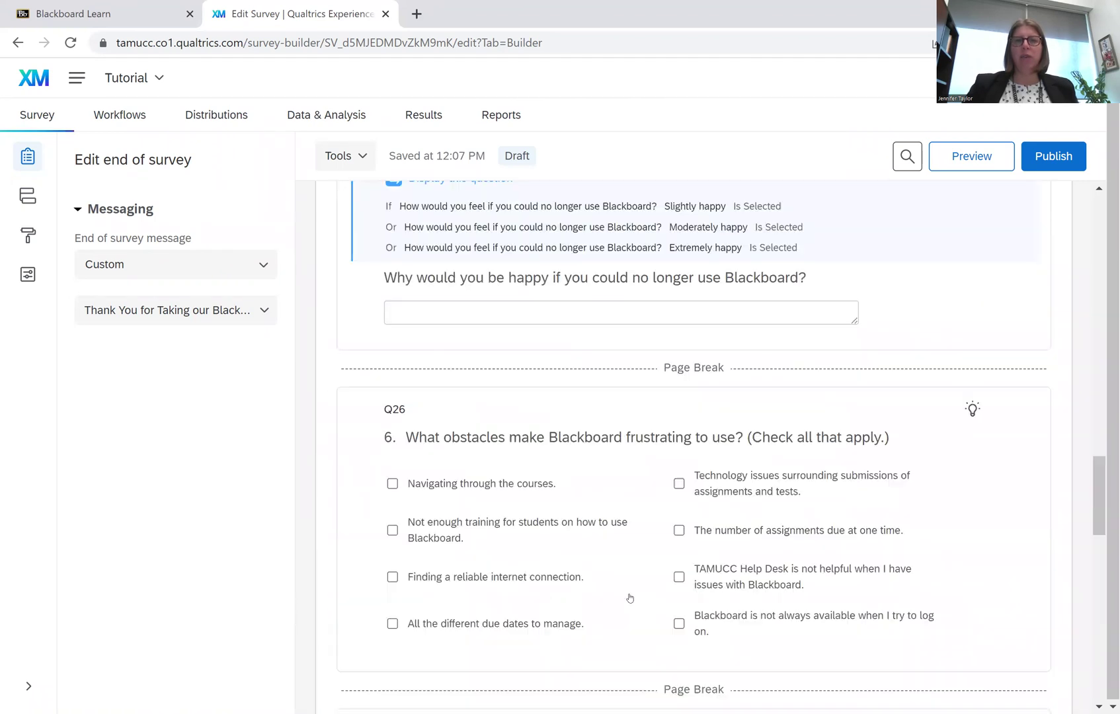
pyautogui.click(428, 345)
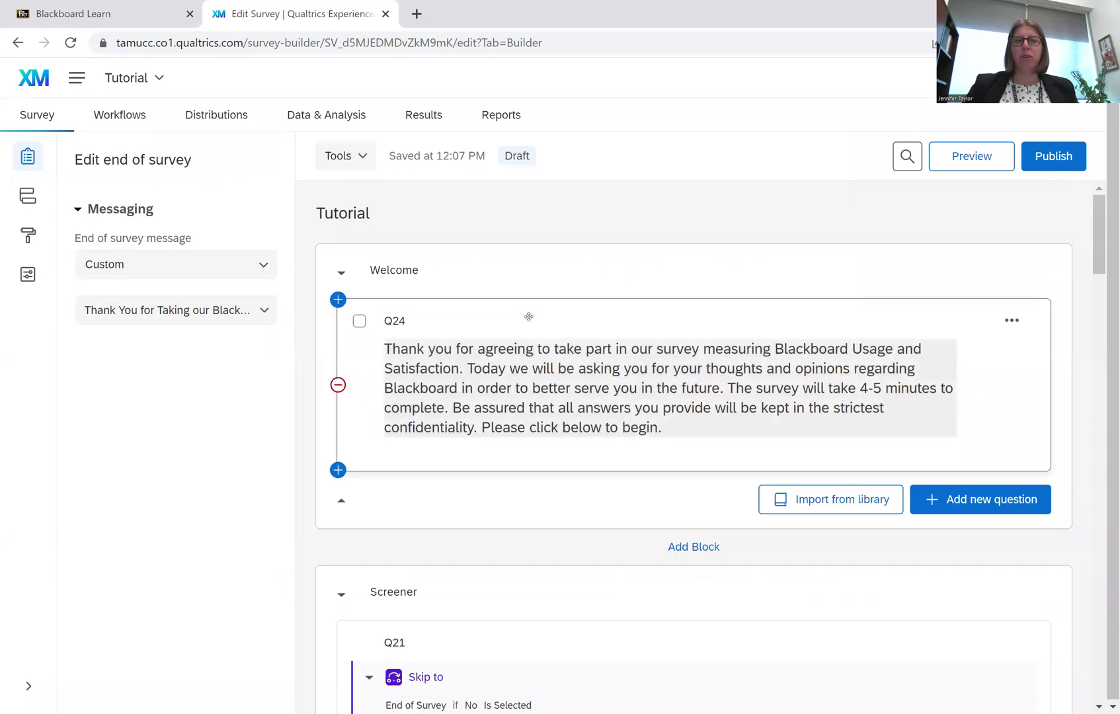
pyautogui.scroll(-1, 509, 362)
pyautogui.scroll(-20, 509, 363)
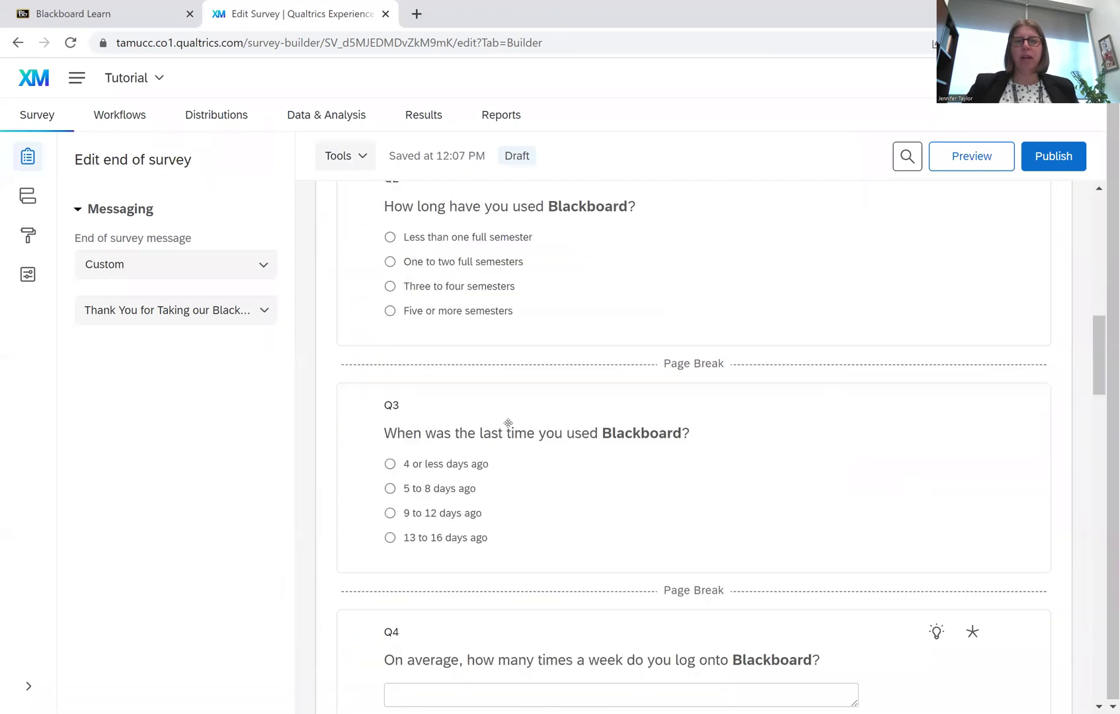